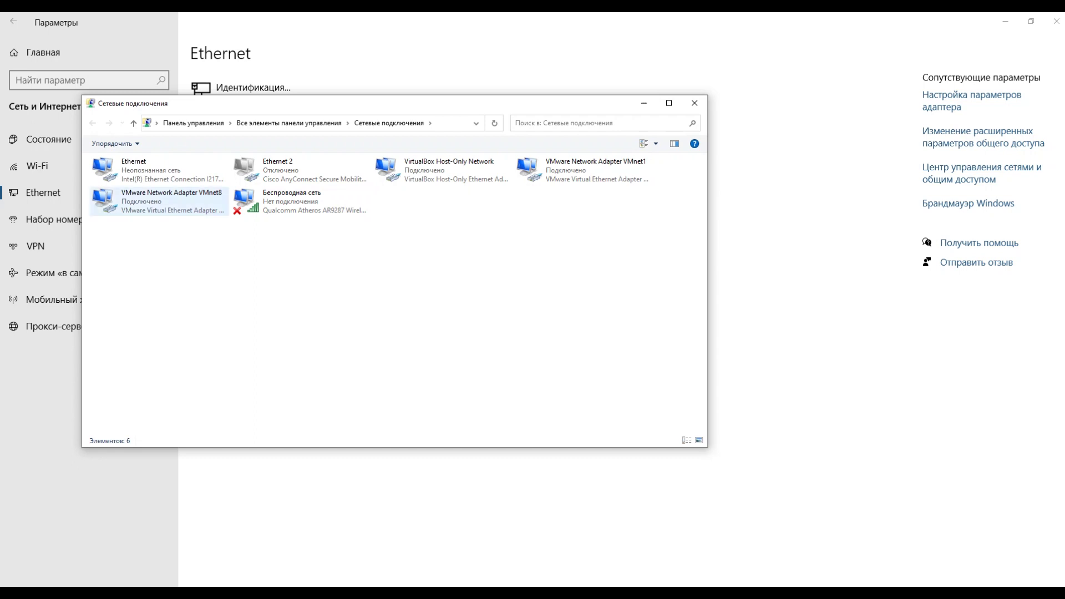
- Set the Ethernet adapter's IPv4 address to 192.168.1.5 with subnet mask 255.255.255.0, and close the network connections window
right_click(141, 175)
click(173, 280)
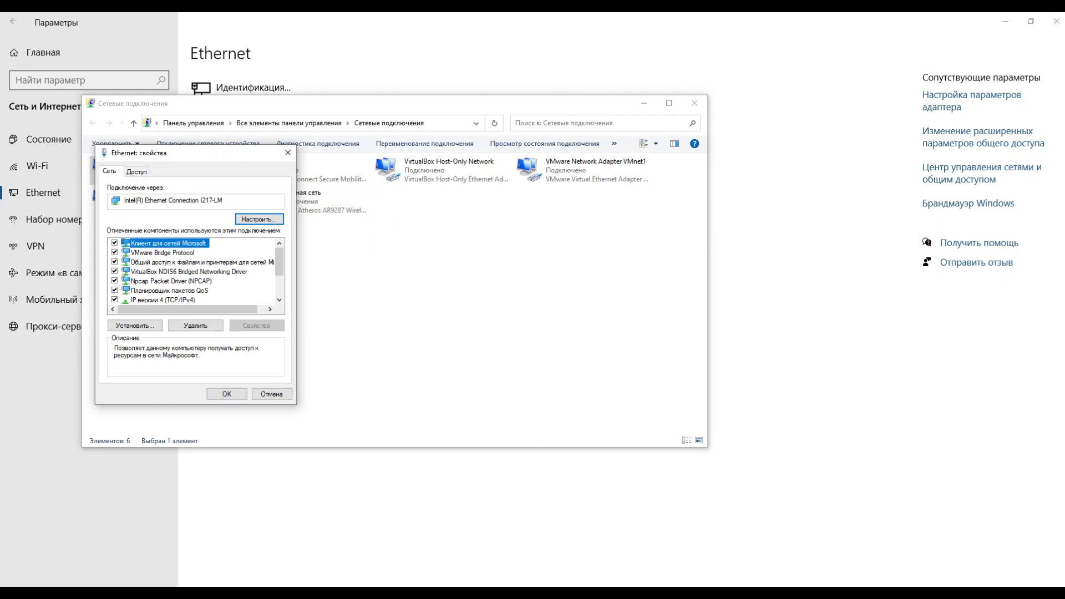
click(163, 308)
click(256, 325)
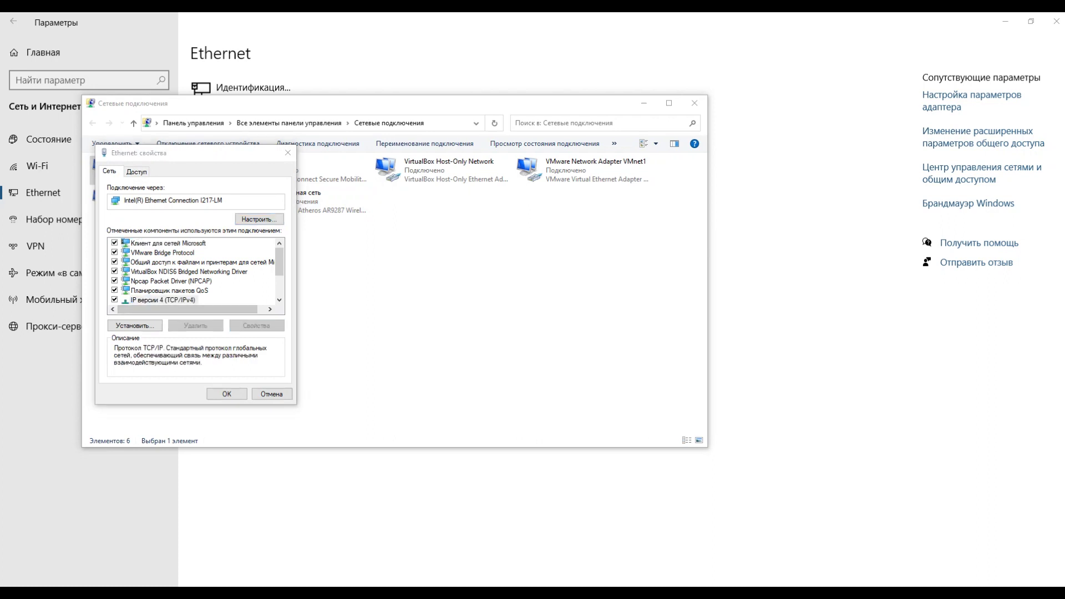
click(135, 275)
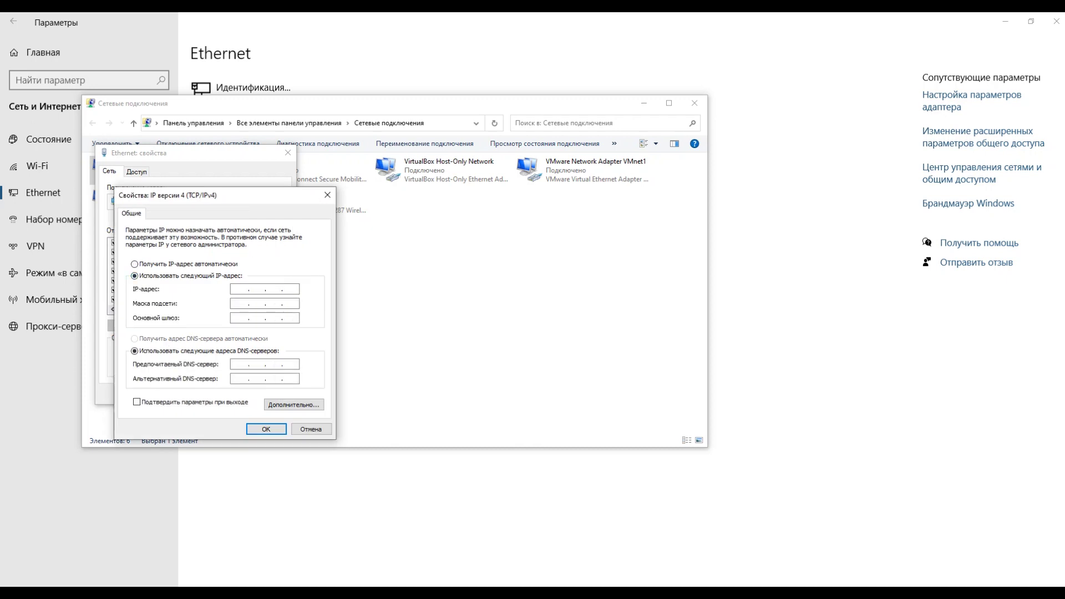
text(192.16815)
click(235, 303)
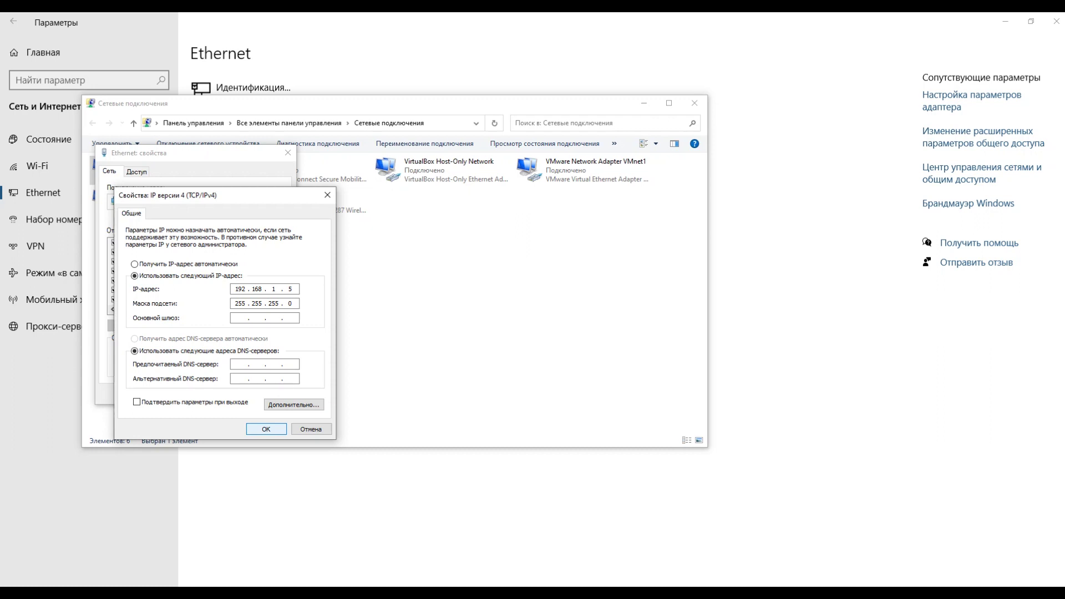
key(Return)
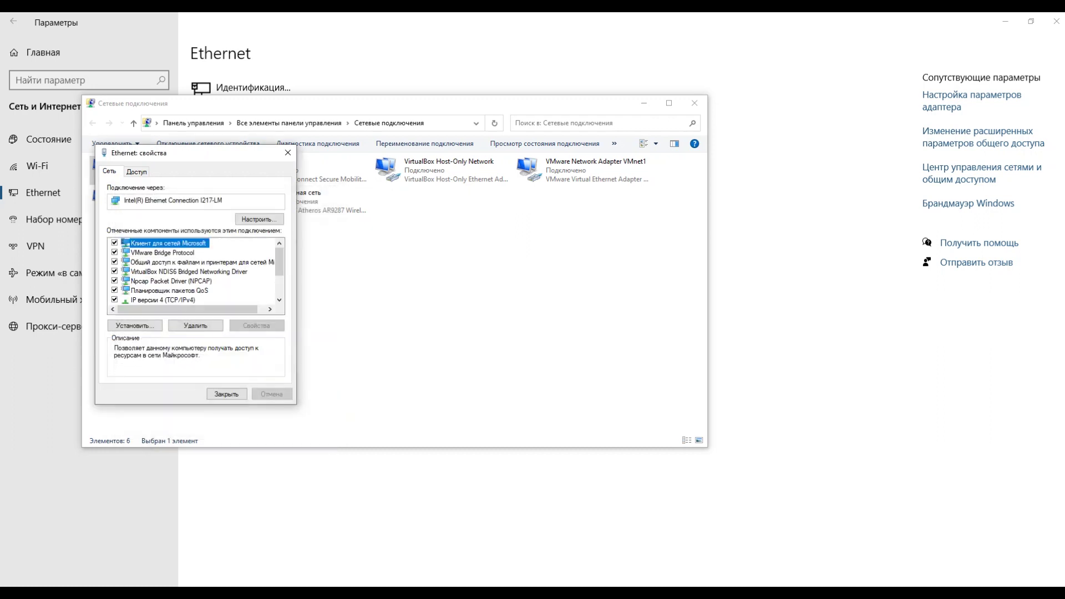
key(Return)
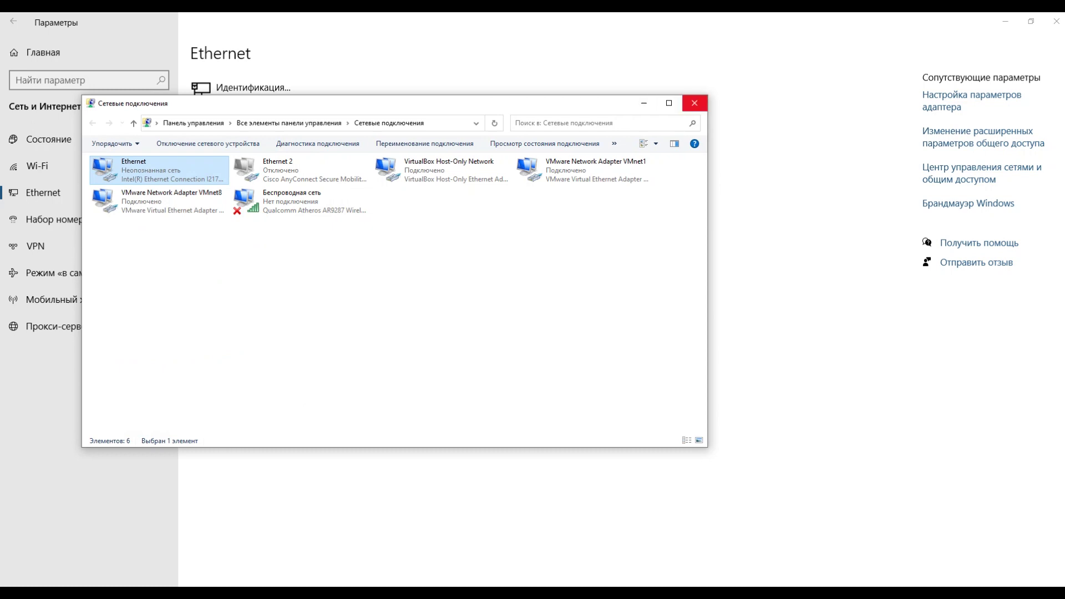
click(694, 103)
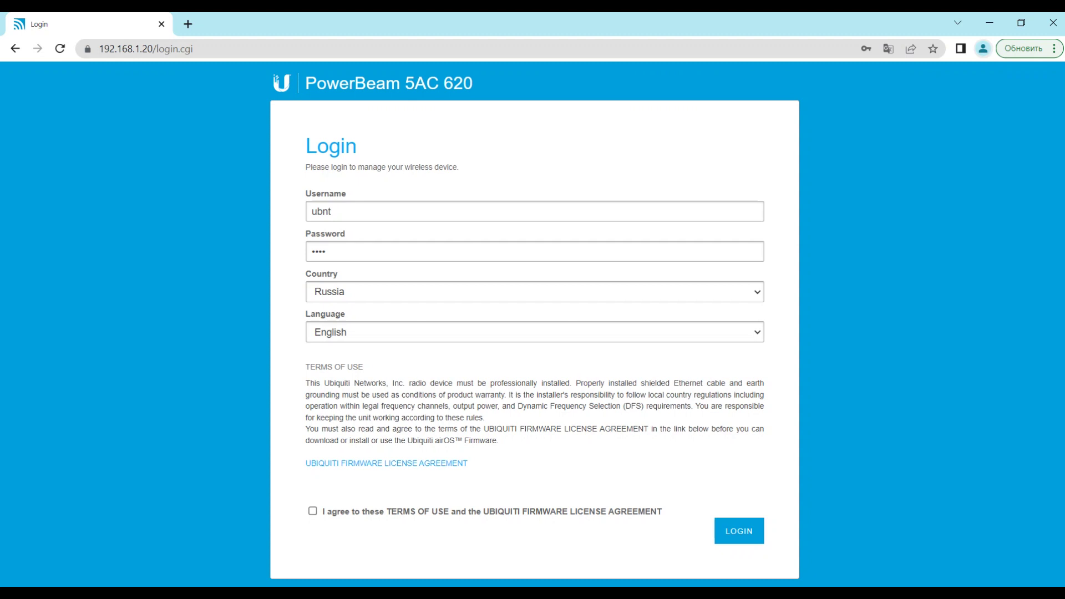
- Agree to the terms of use and log in to the PowerBeam 5AC 620 at 192.168.1.20
click(312, 511)
key(Return)
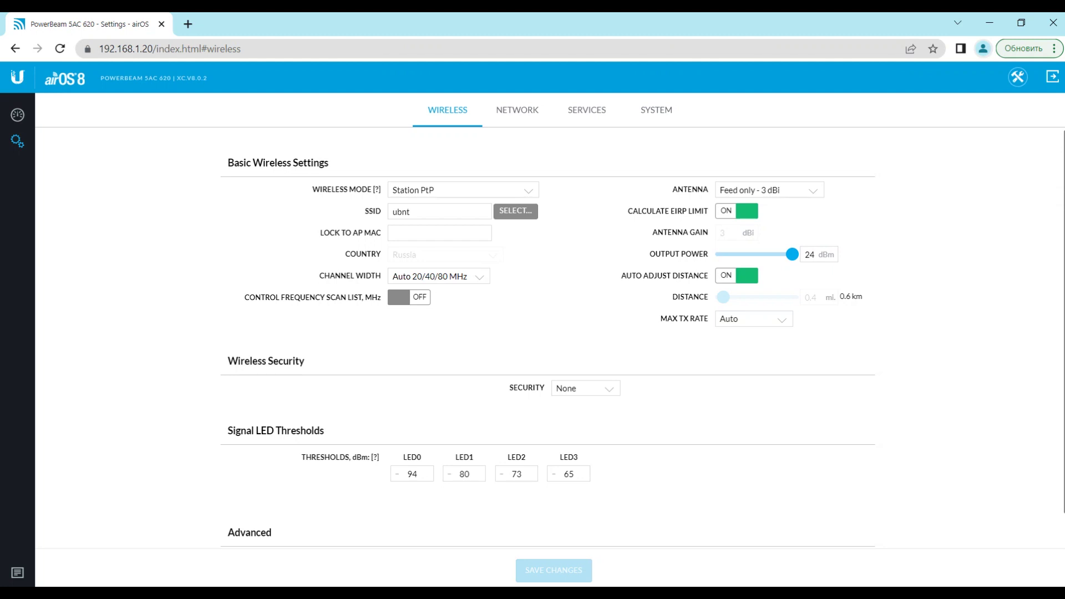
- Set the wireless mode to Access Point PtP and the SSID to bridge1
click(463, 189)
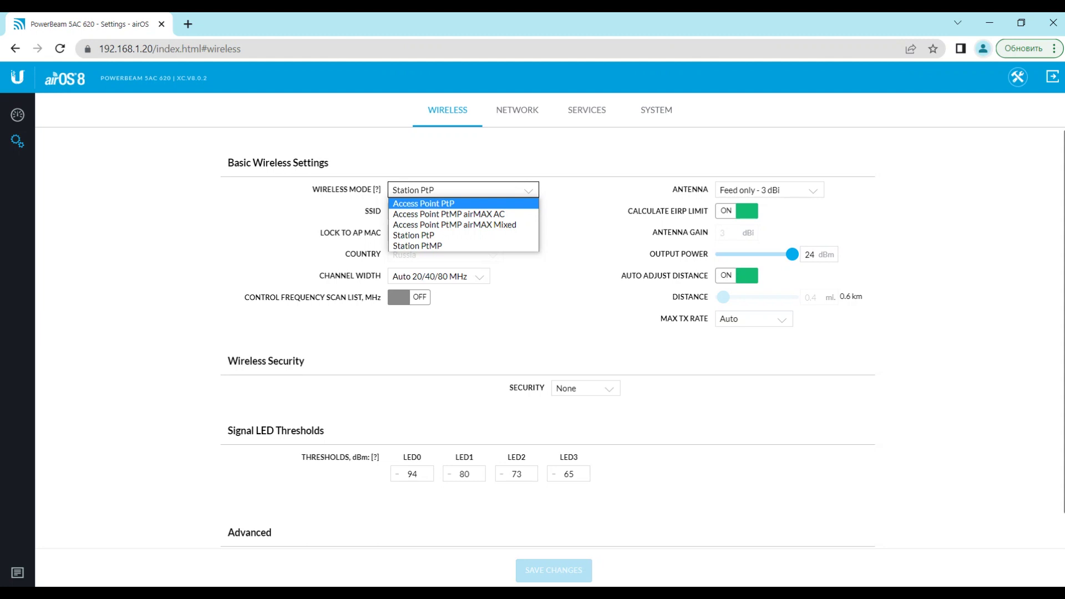
key(Return)
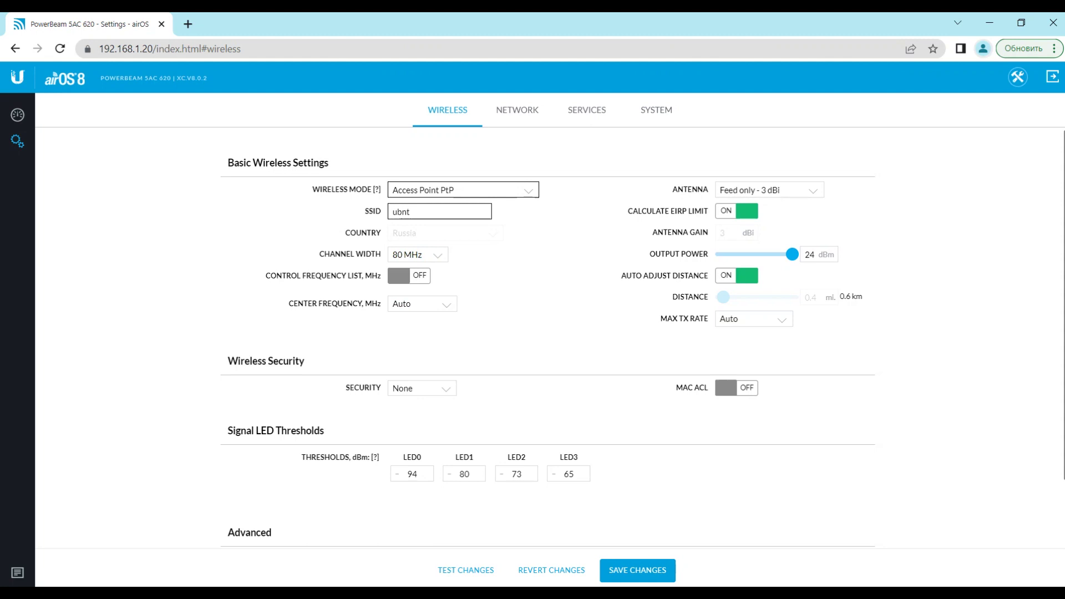
key(Tab)
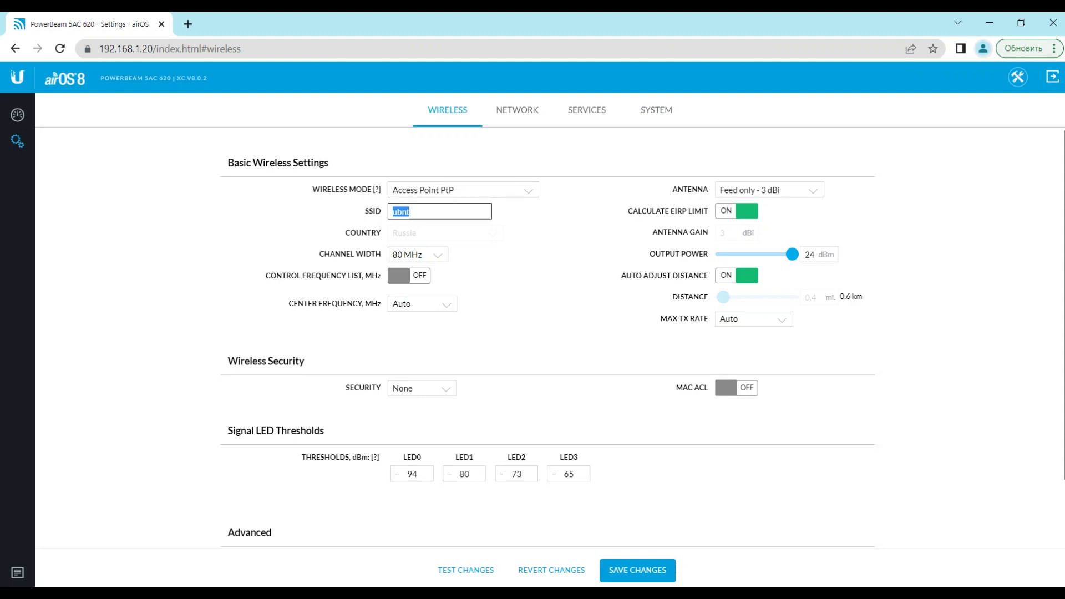
text(bridge1)
- Set wireless security to WPA2-AES, paste the WPA preshared key and save the wireless changes
click(421, 388)
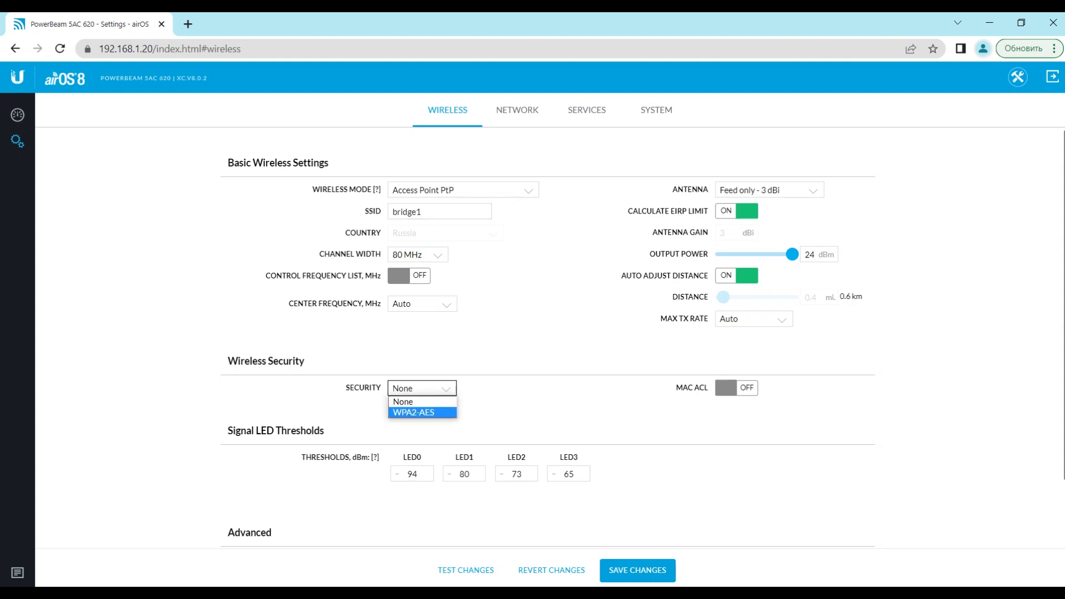
click(413, 410)
key(Tab)
key(Tab)
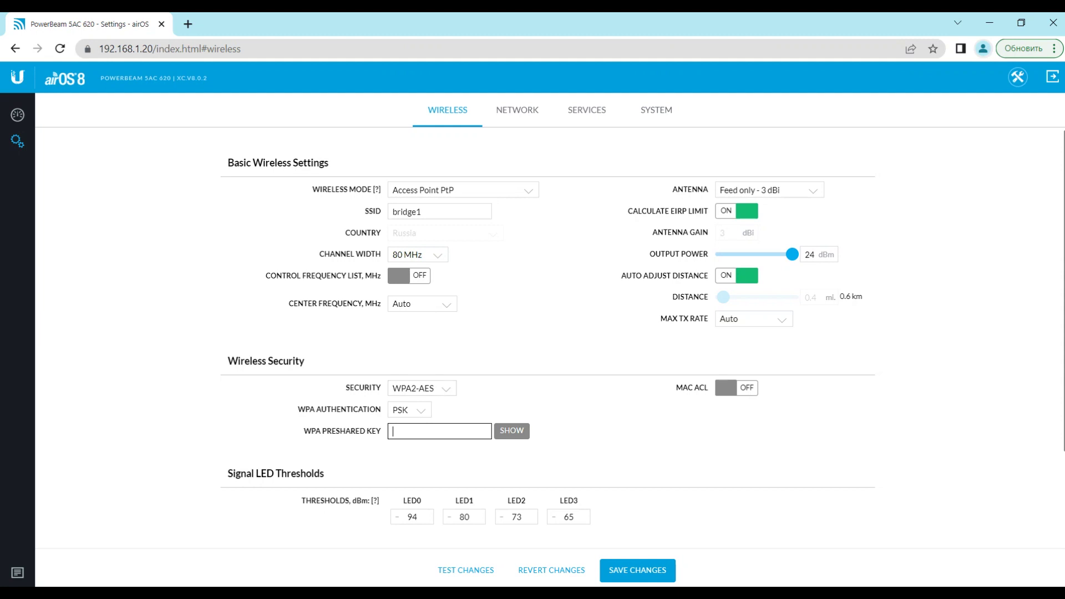
key(alt+Tab)
key(alt+Tab)
key(ctrl+v)
key(Tab)
key(space)
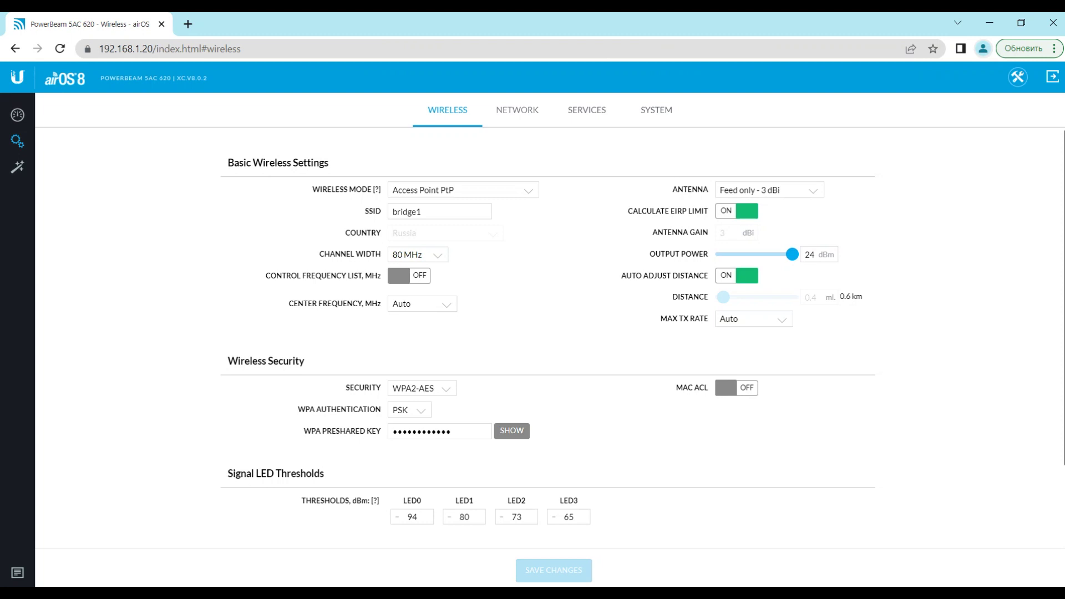
- Set the management IP address in the network settings to 192.168.1.21 and save the changes
click(517, 110)
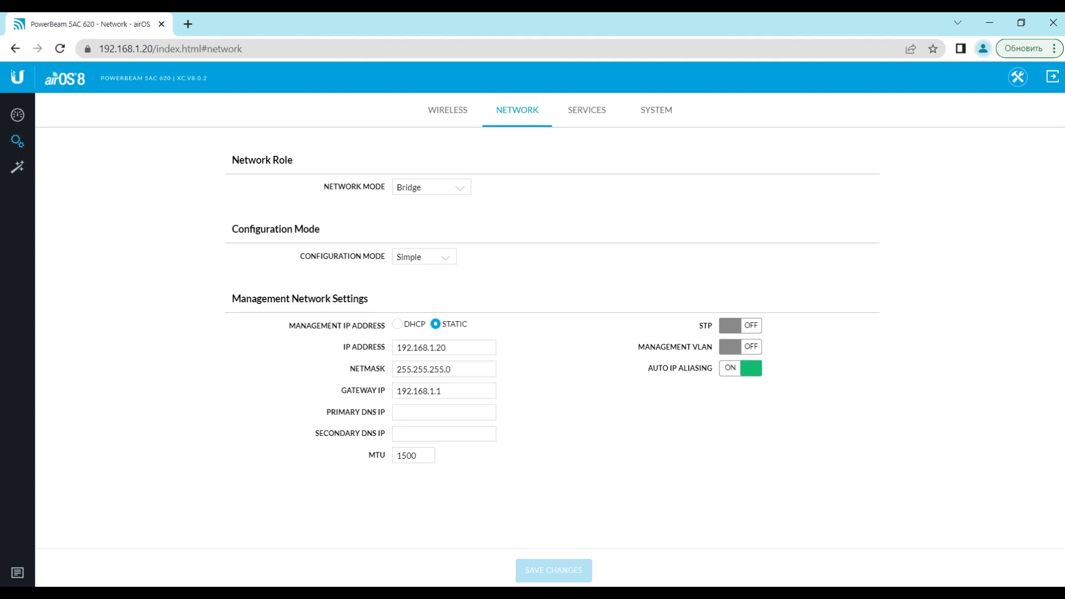
click(446, 347)
key(shift+Left)
text(1)
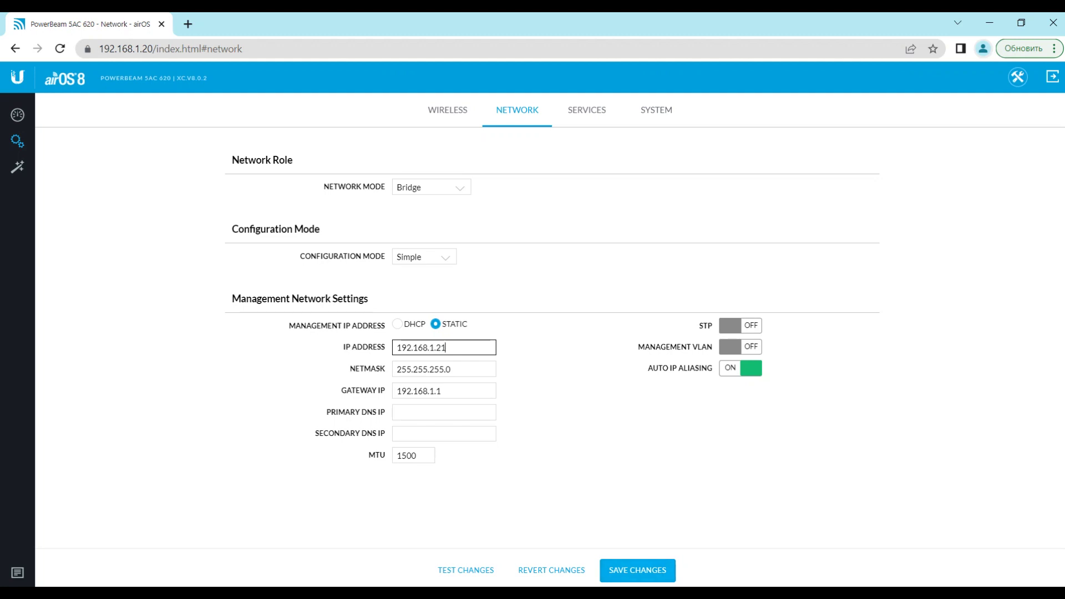
click(669, 573)
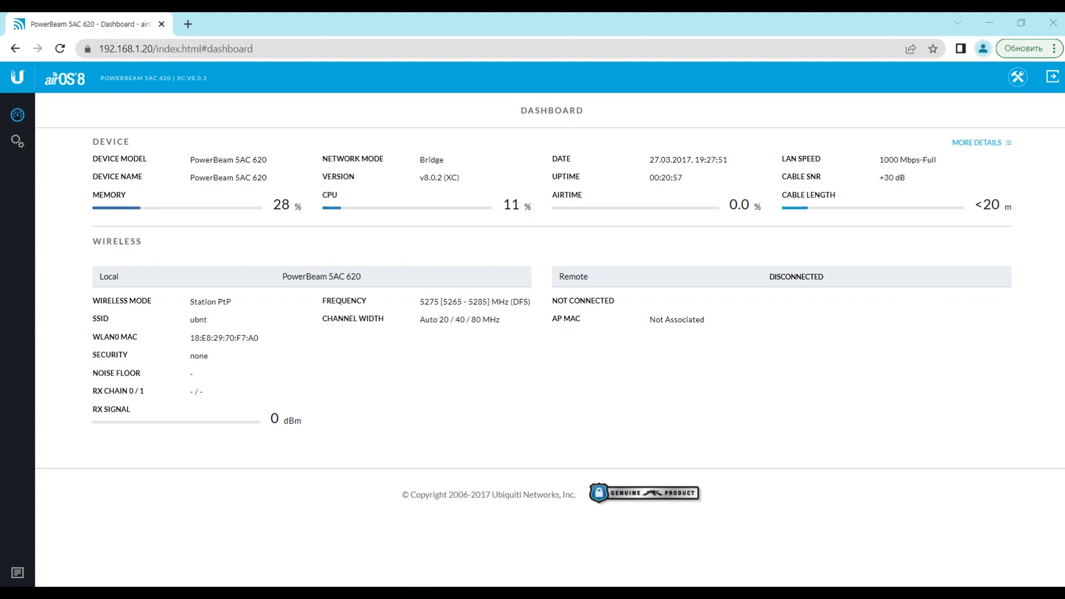
- On the second PowerBeam, in Station PtP mode, select the bridge1 access point from the site survey
click(17, 141)
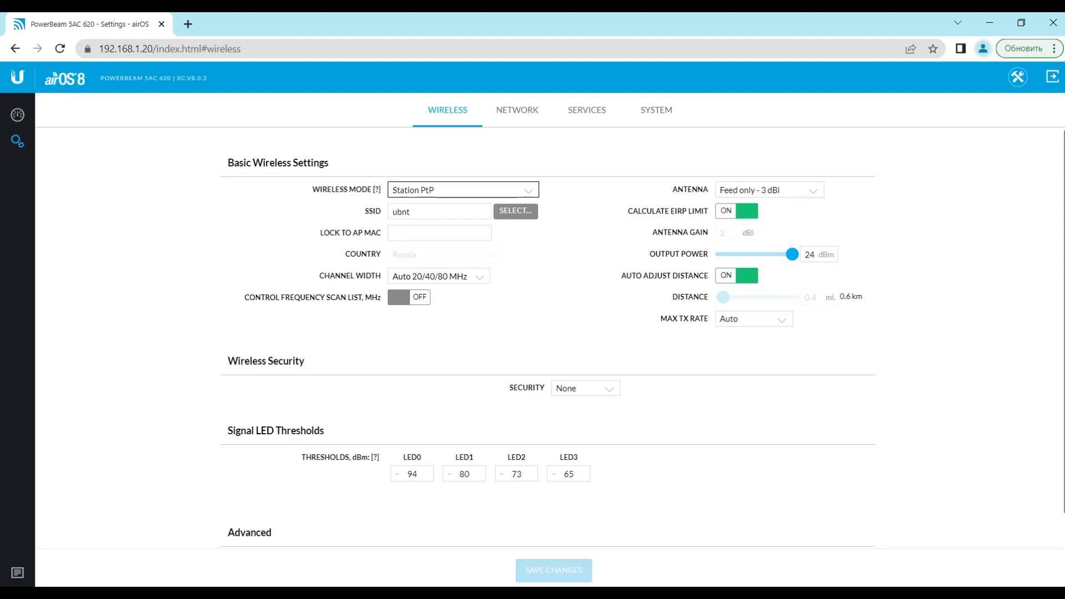
click(516, 211)
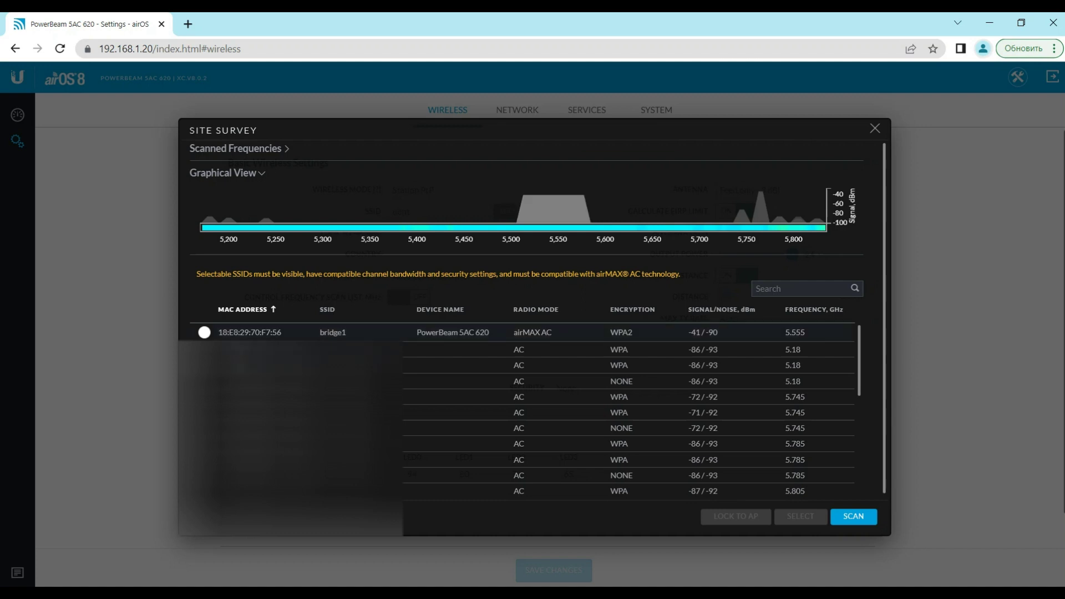
click(205, 332)
click(801, 517)
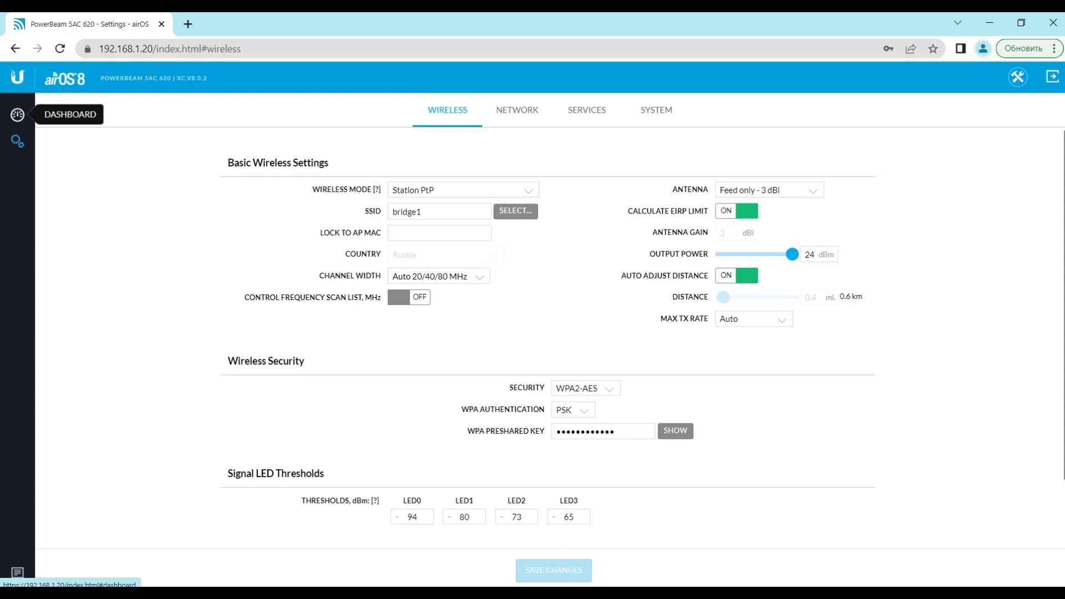
- Examine the link statistics and charts on the station's dashboard and on the access point's dashboard at 192.168.1.21 in a new tab
click(18, 114)
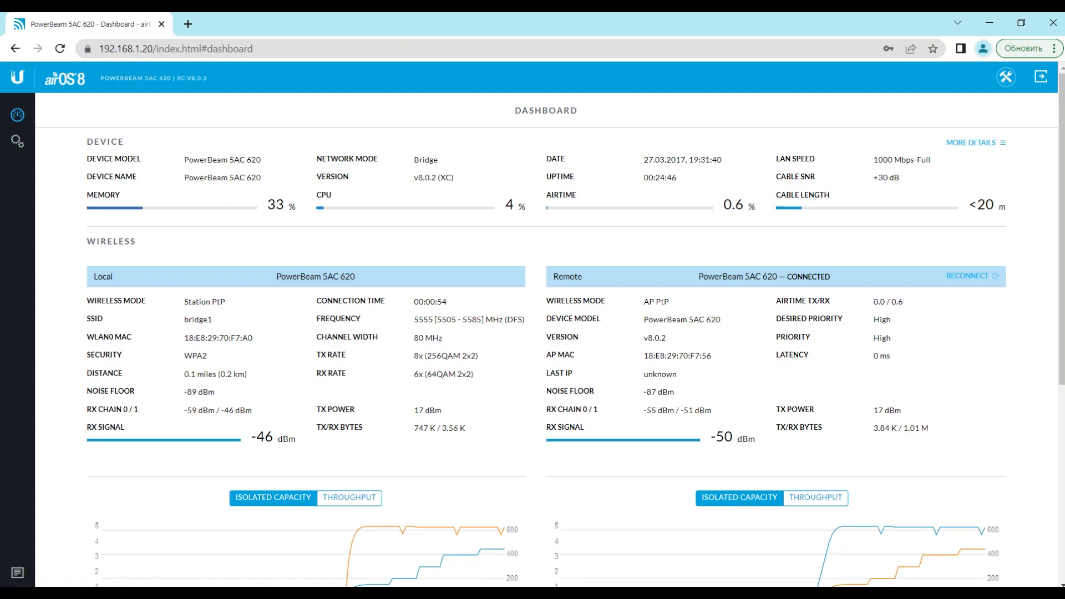
scroll(546, 333, down, 6)
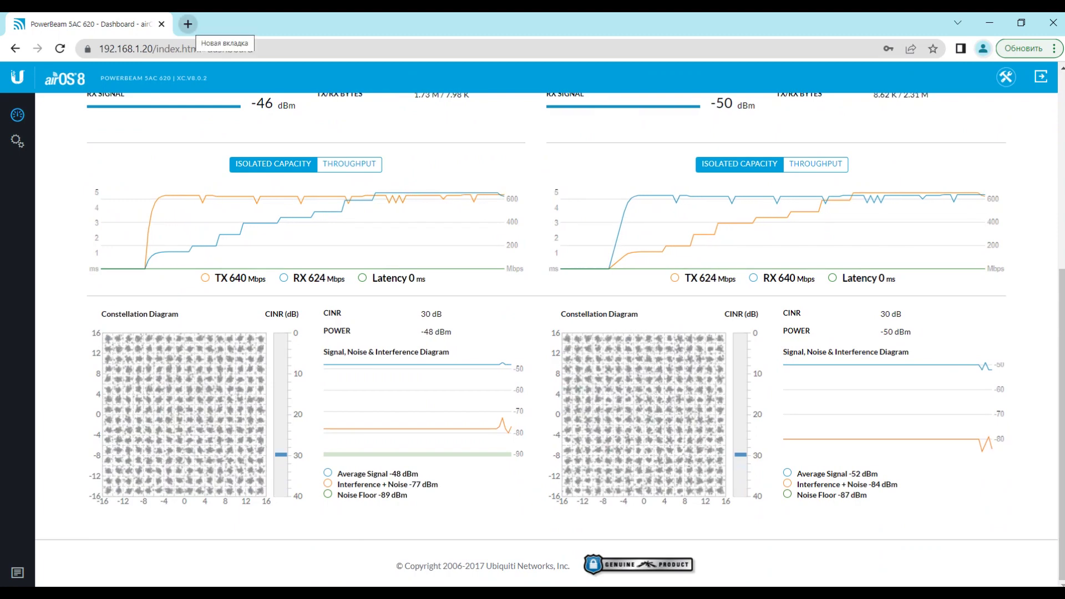
click(187, 24)
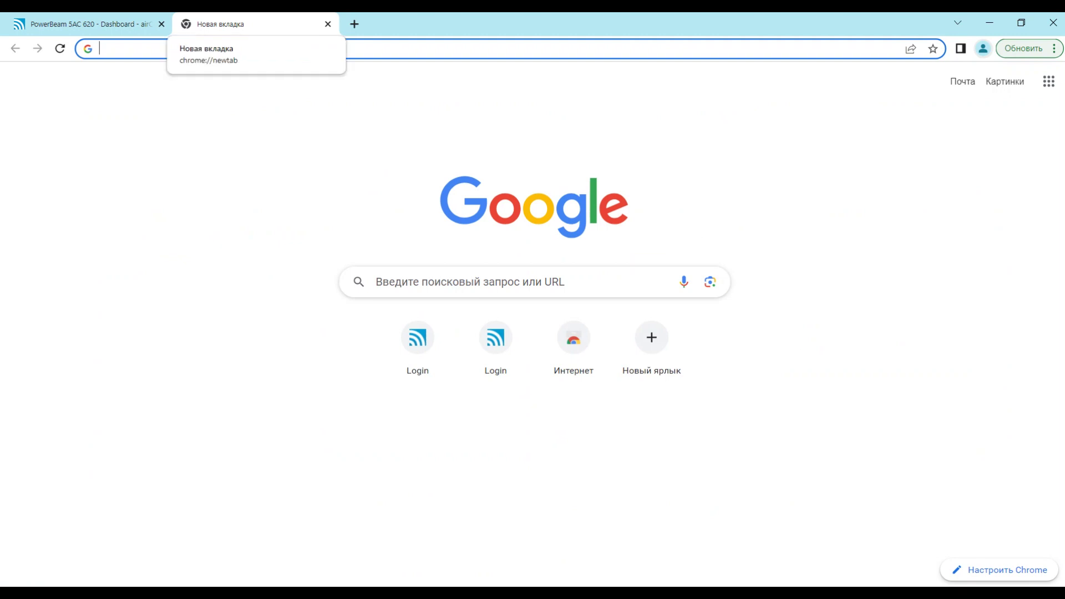
text(192.168.1.20)
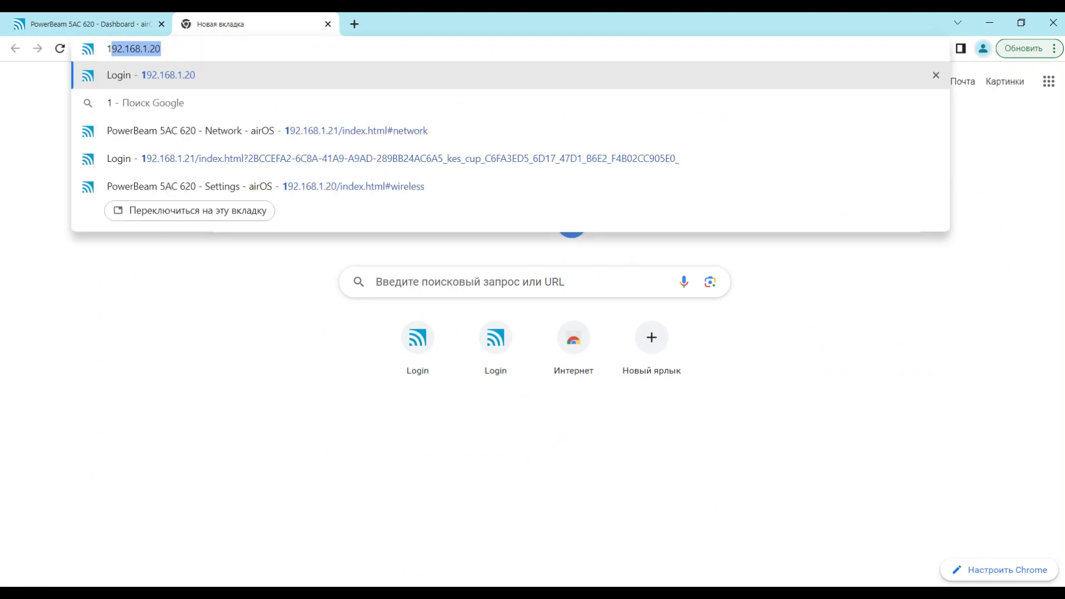
key(Right)
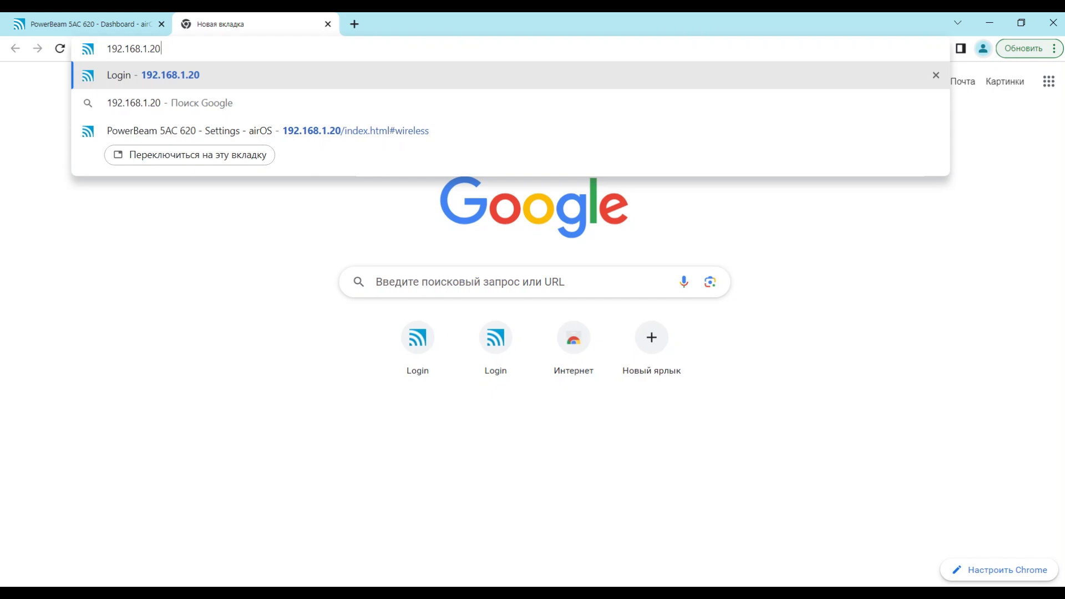
key(BackSpace)
text(1)
key(Return)
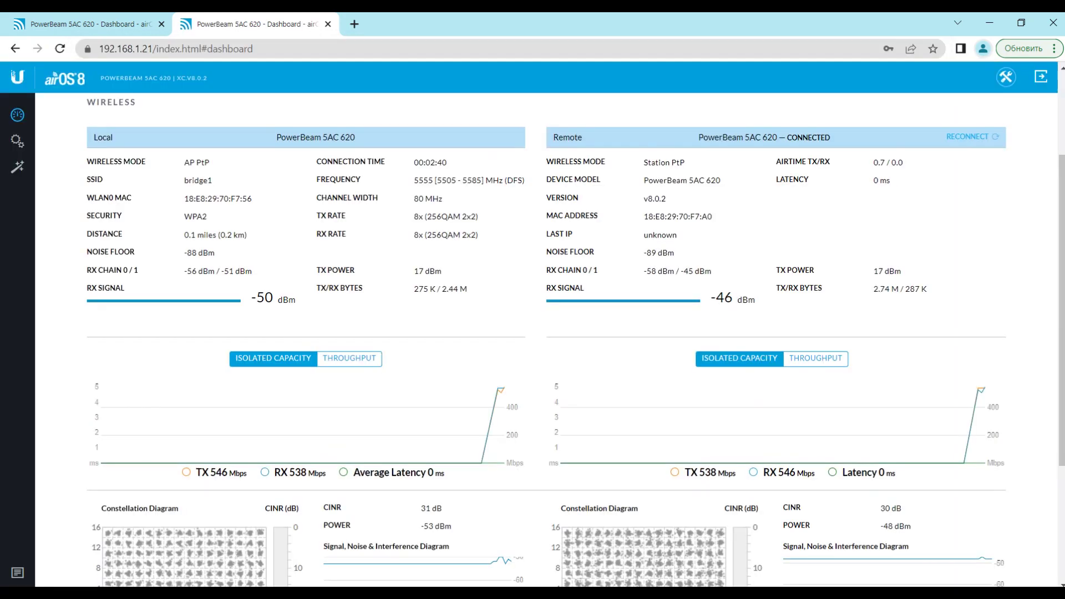
scroll(548, 340, down, 10)
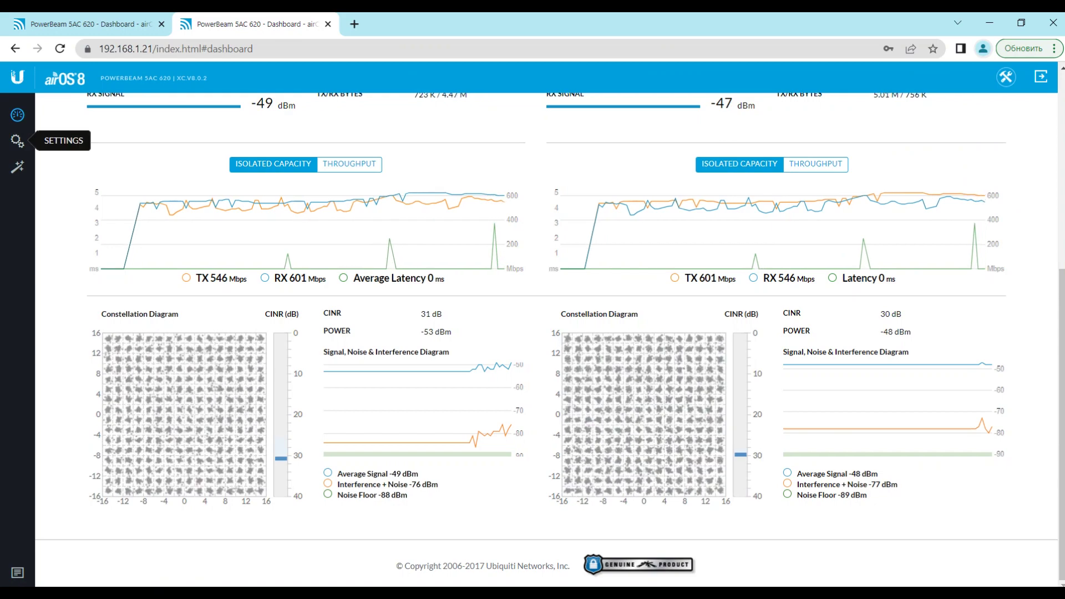
- Open the administrator password change in the access point's system settings
click(17, 141)
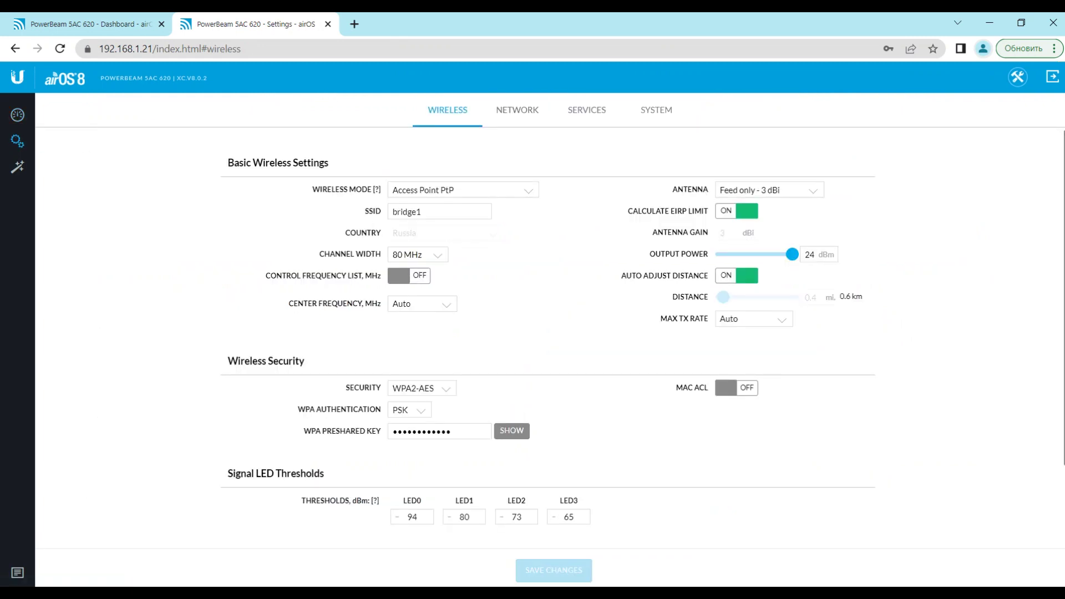
click(656, 109)
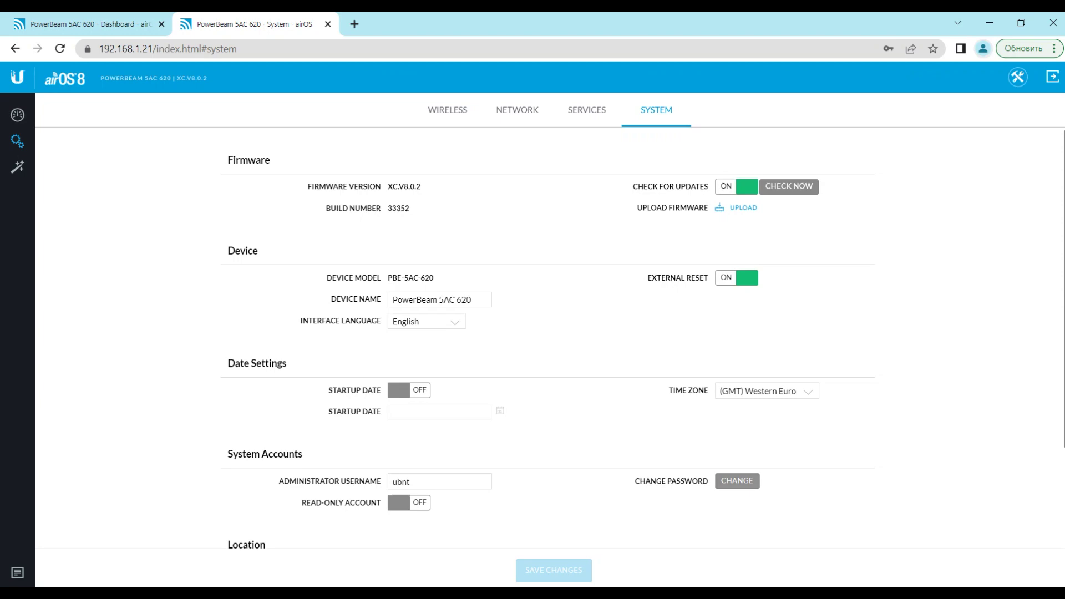
click(737, 480)
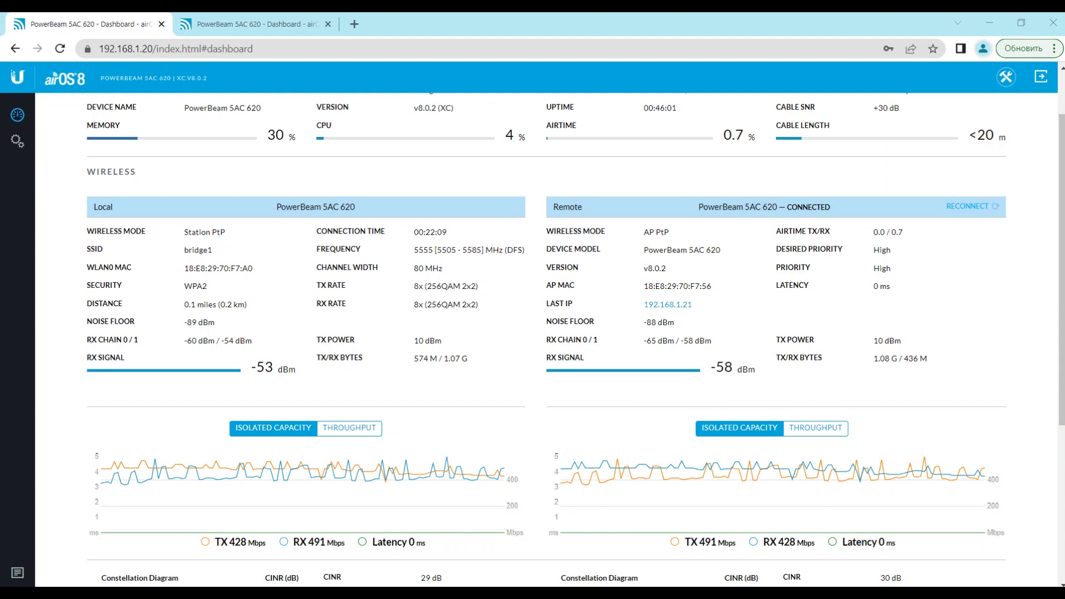
- Start a duplex speed test from the station to 192.168.1.21 with user ubnt and the account password
click(1005, 77)
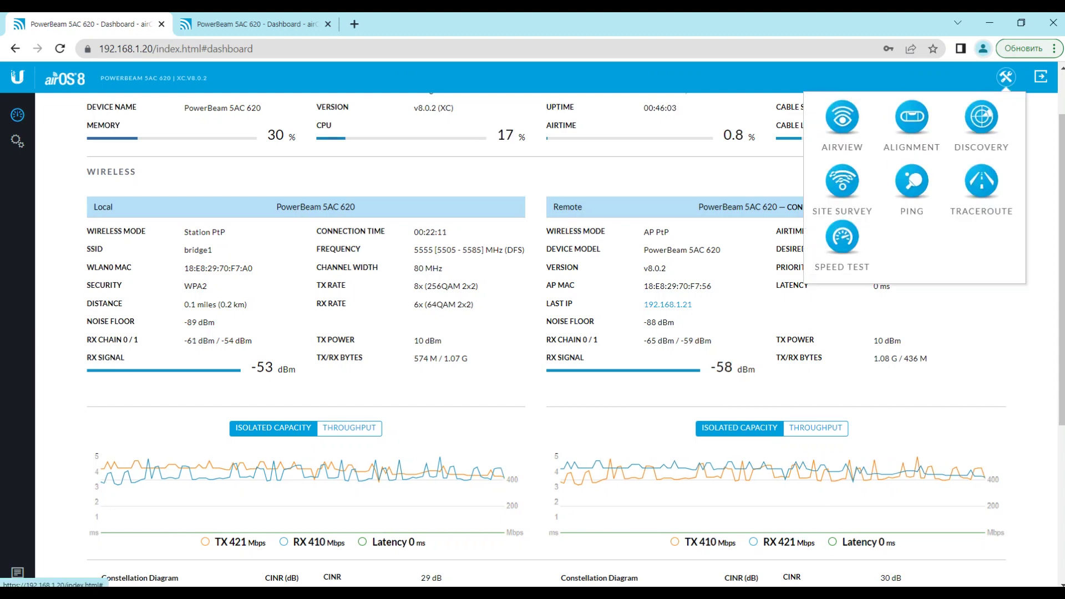
click(843, 237)
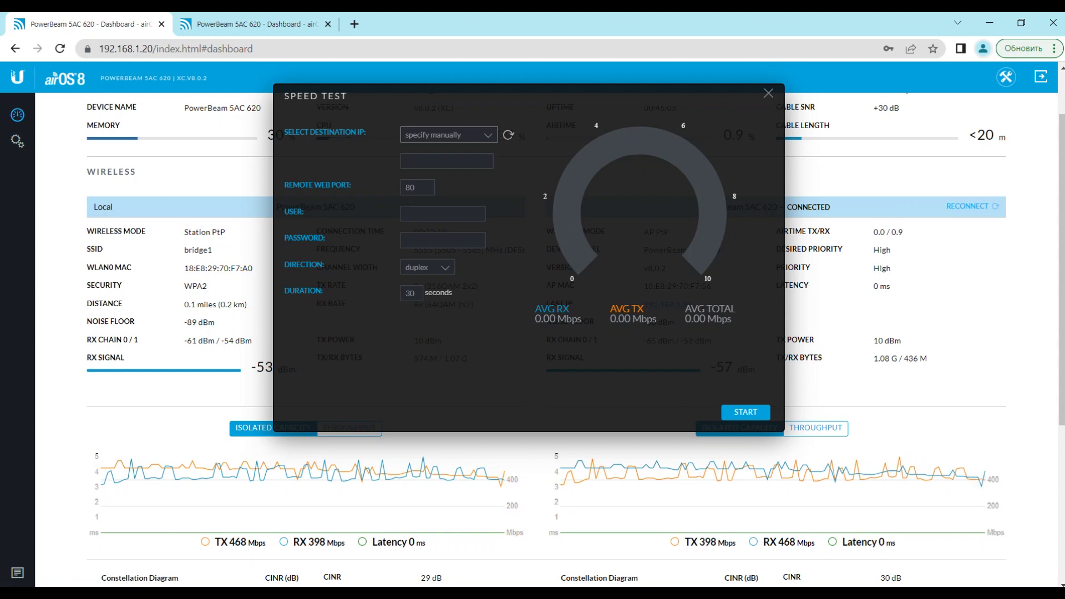
click(446, 161)
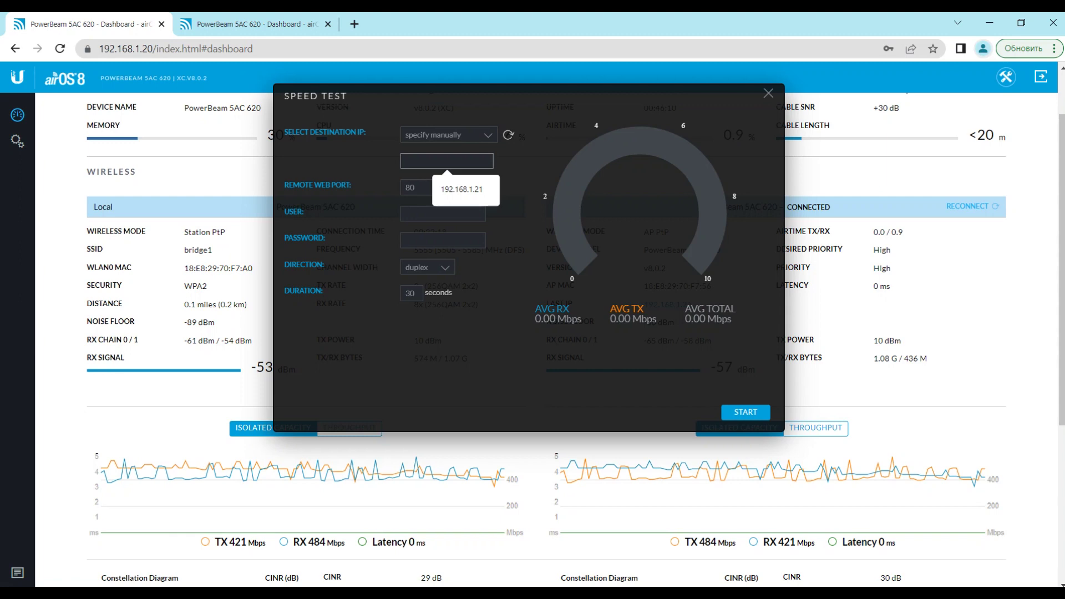
key(Down)
key(Return)
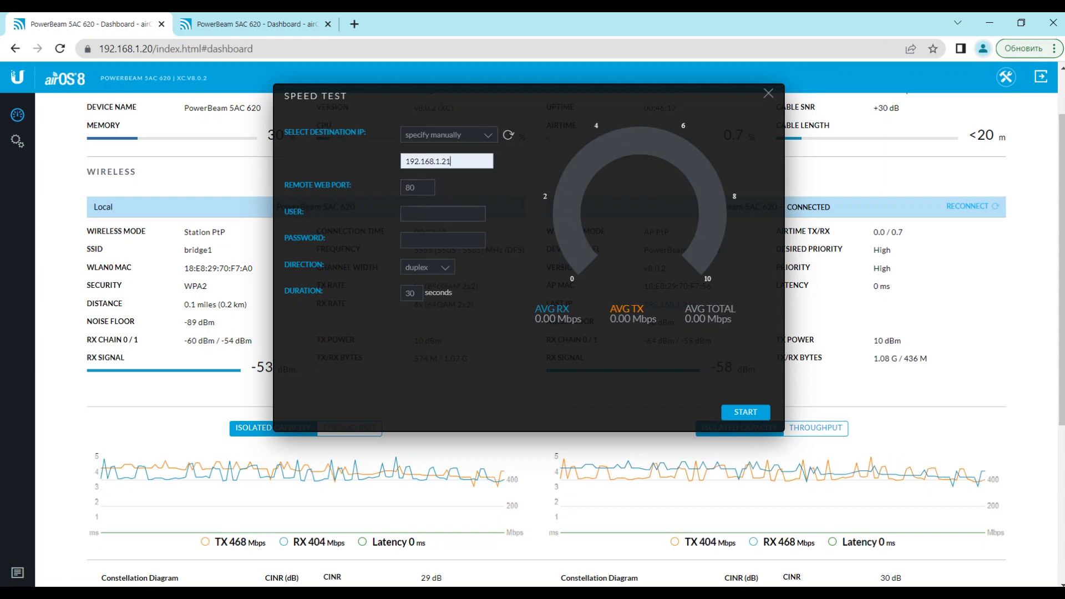
click(406, 213)
key(Down)
key(Return)
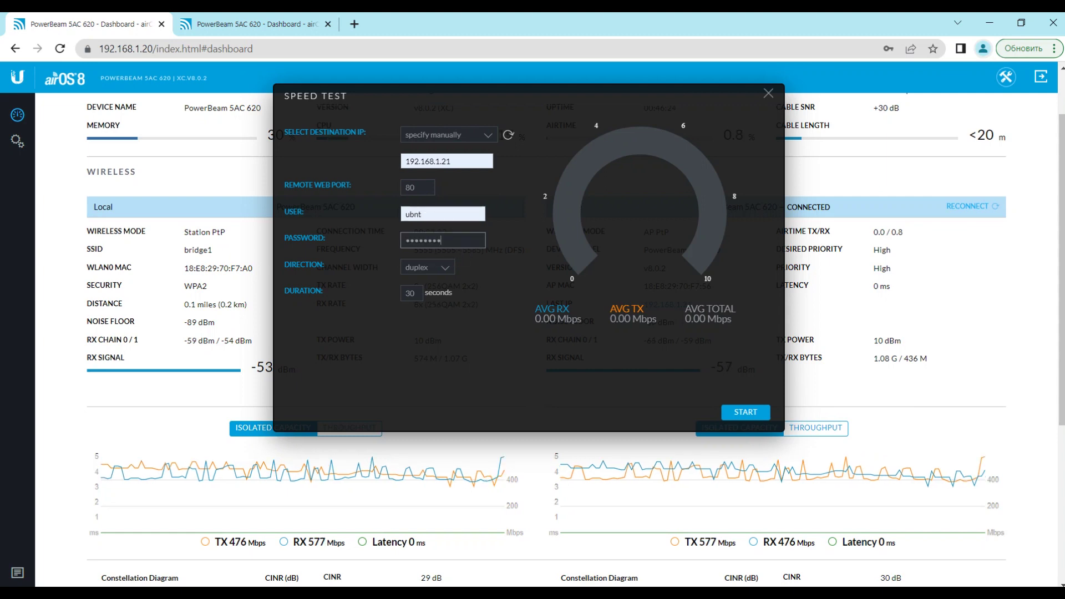
key(Return)
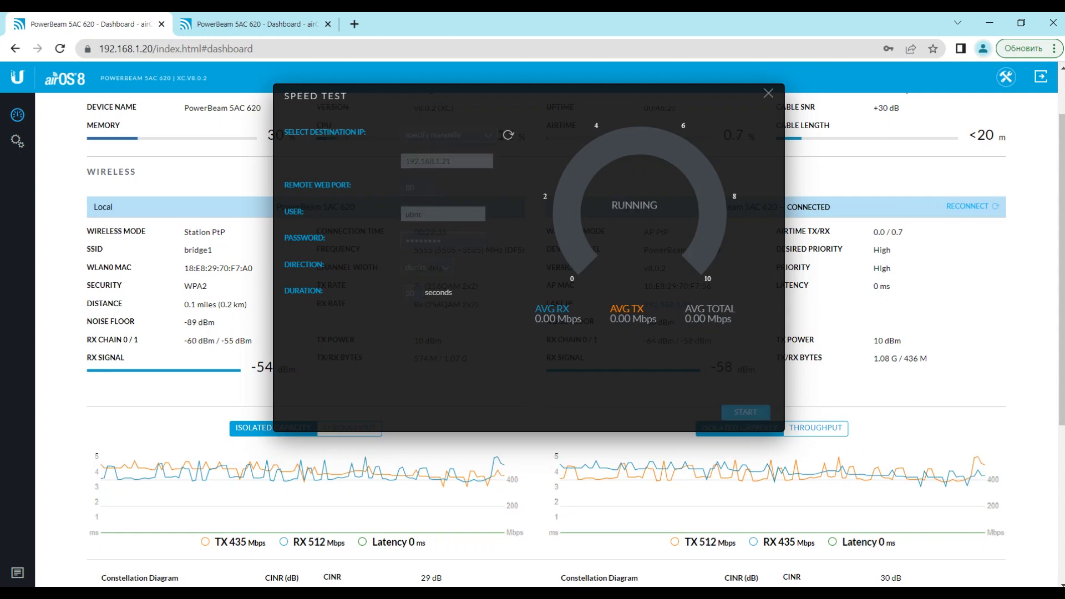